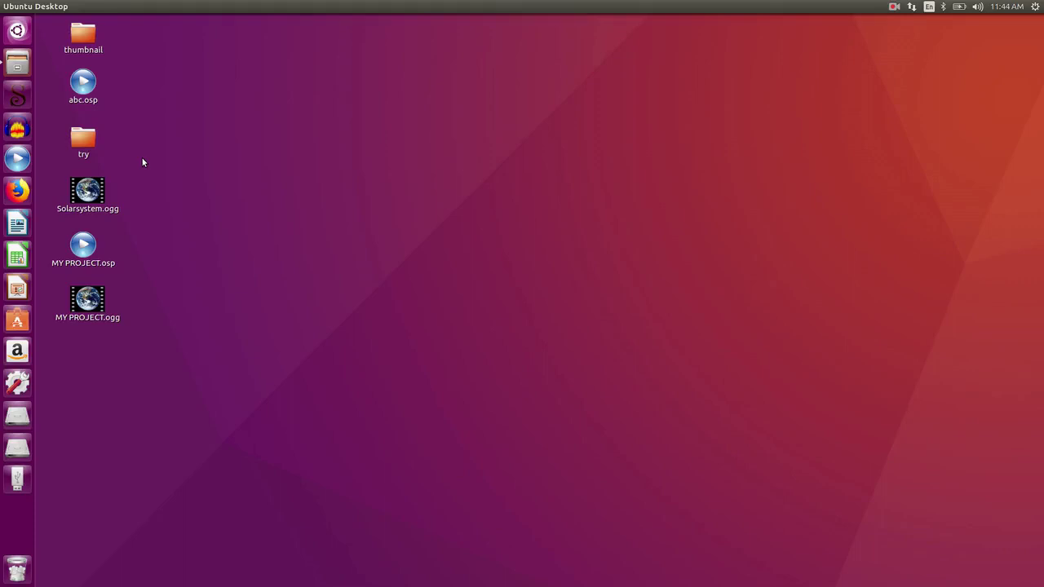
- Launch OpenShot Video Editor from the launcher to get an empty Default Project
click(18, 160)
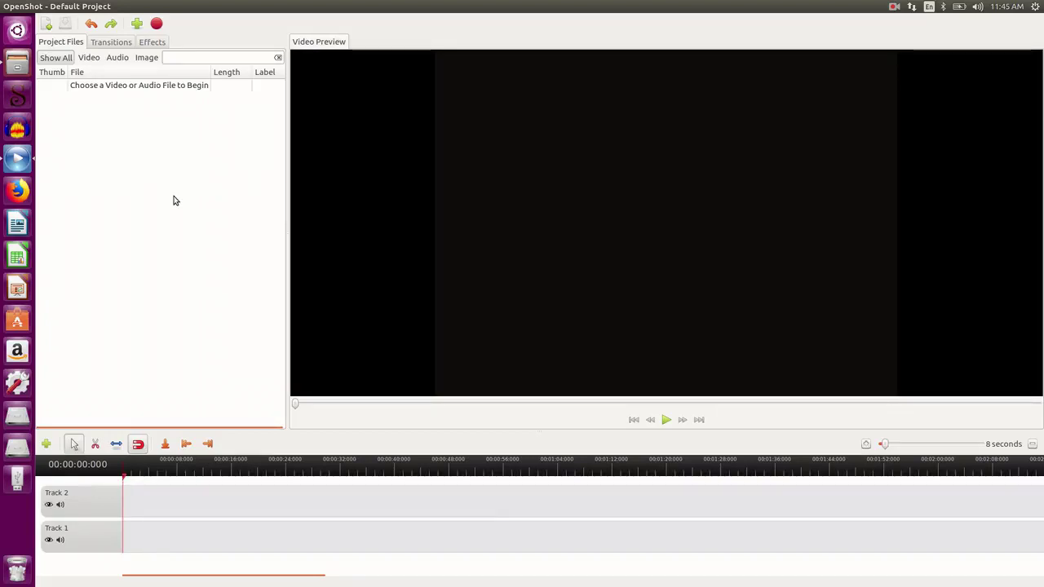
- Import images.jpeg and Planets2013.jpg from the try folder, trying Planets2013.jpg a second time
click(138, 27)
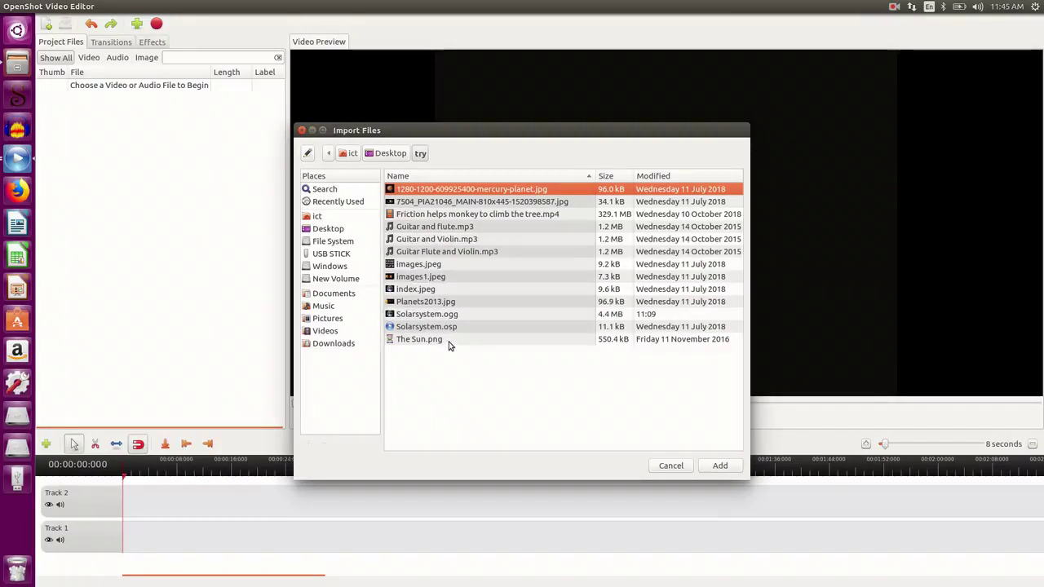
double_click(445, 266)
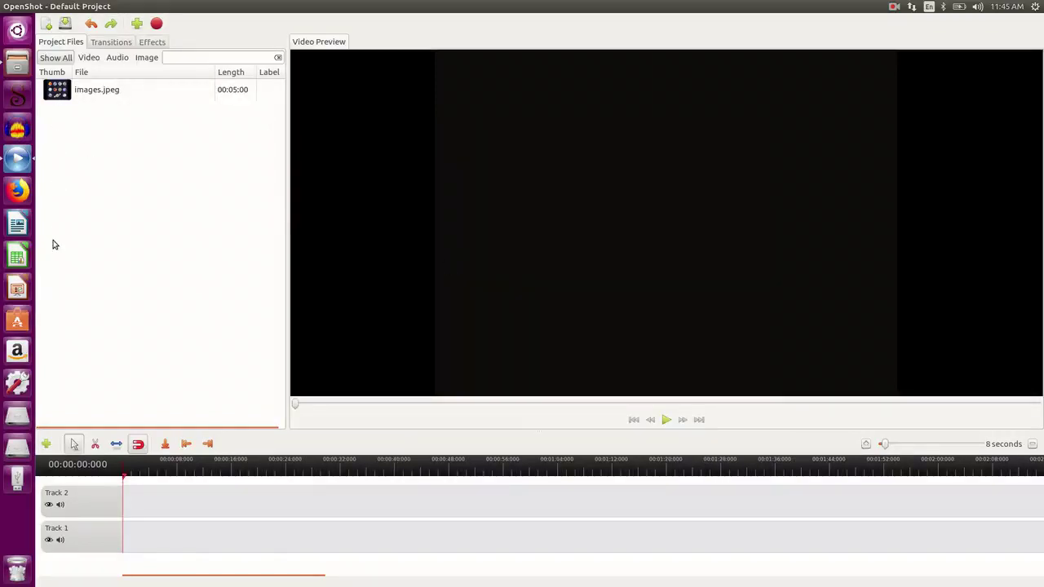
click(137, 24)
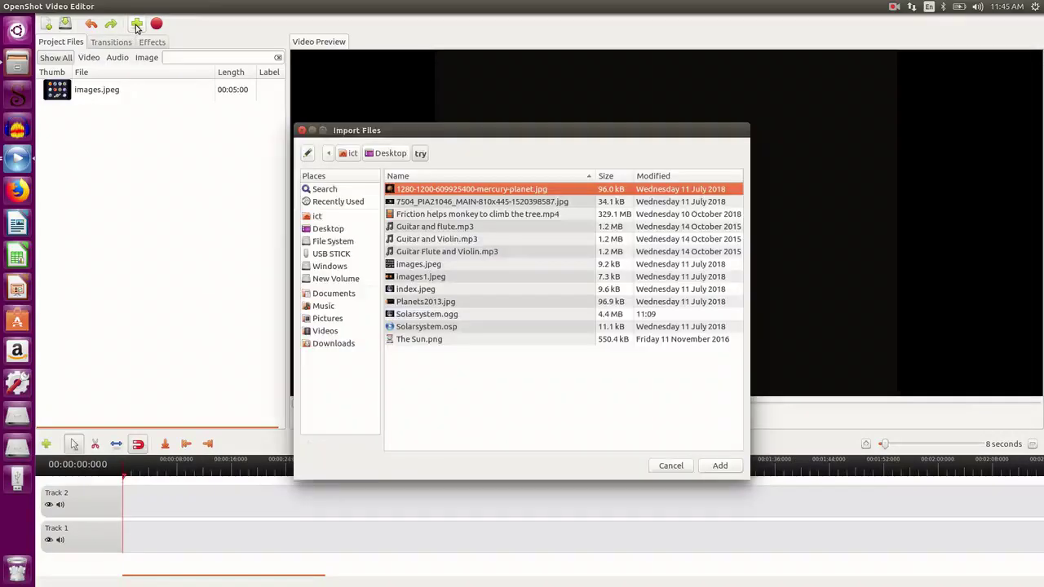
click(423, 303)
double_click(424, 307)
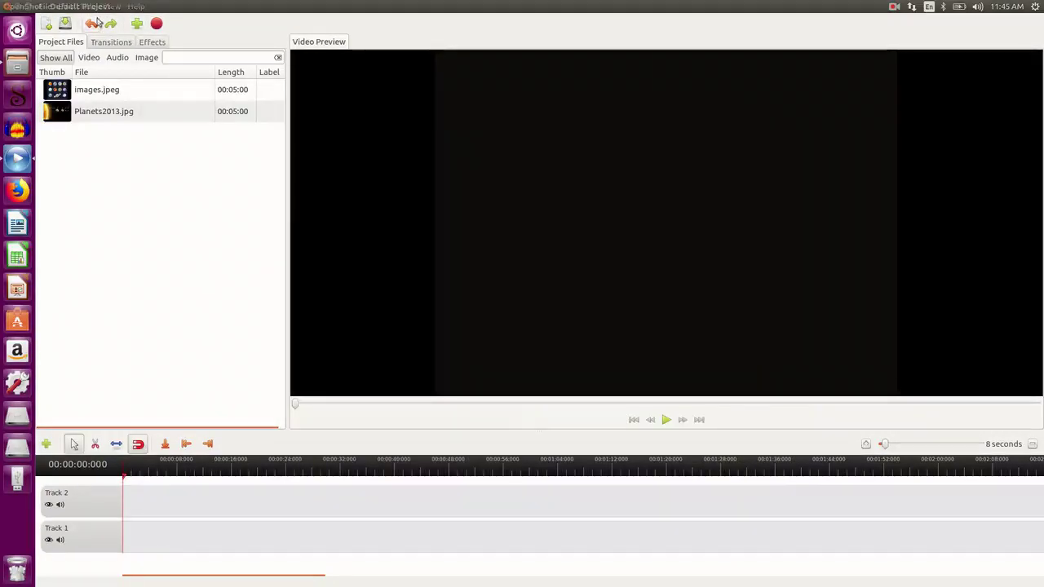
click(136, 23)
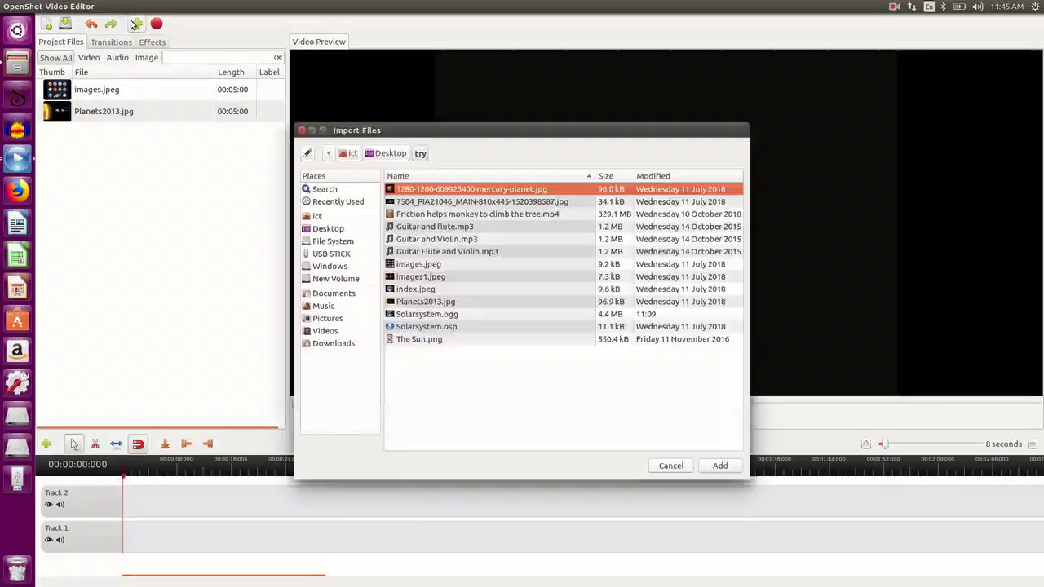
double_click(423, 303)
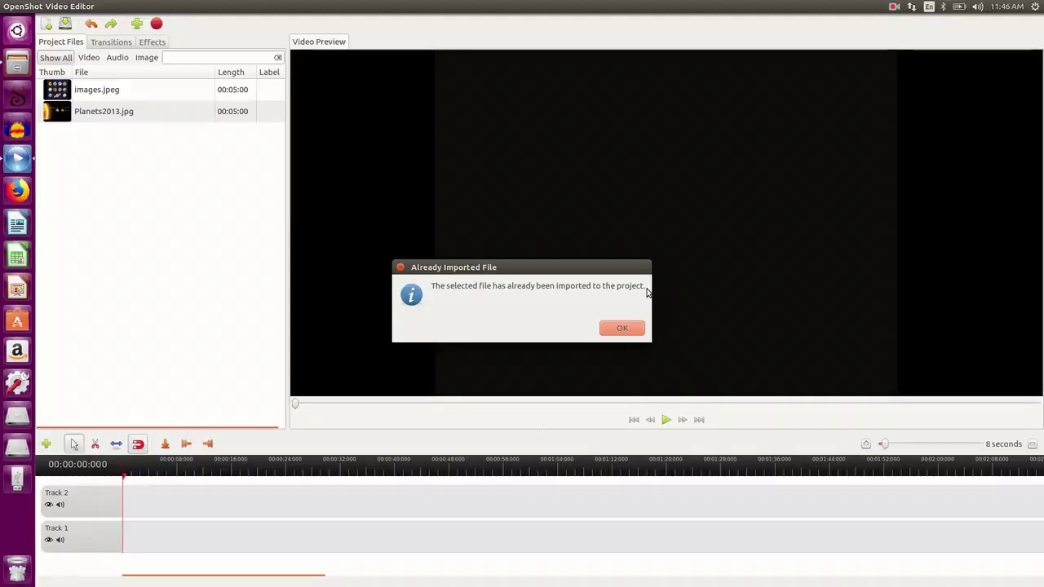
- Dismiss the Already Imported notice and import the mercury planet image and Solarsystem.ogg
click(624, 330)
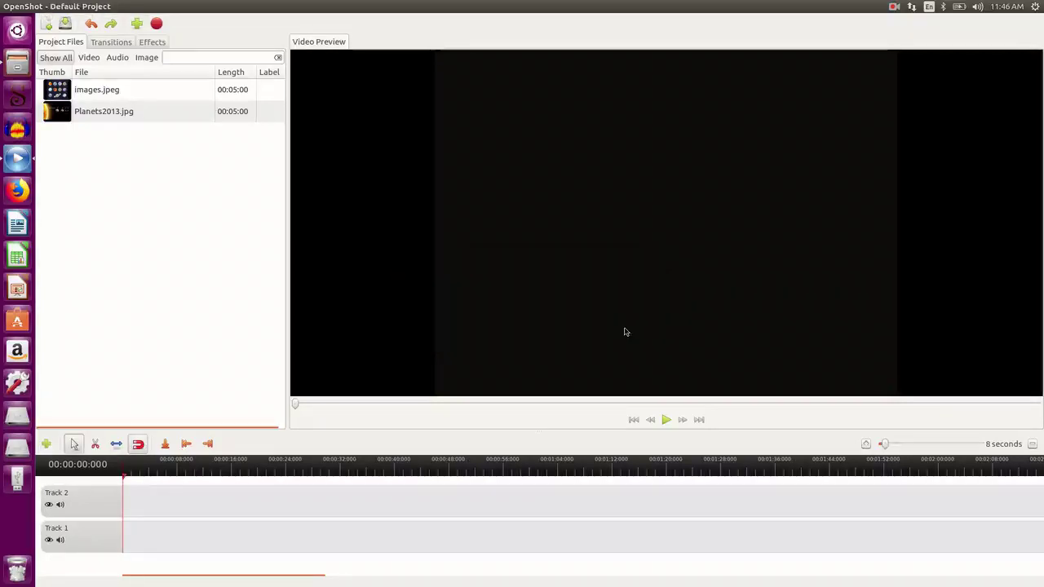
click(139, 24)
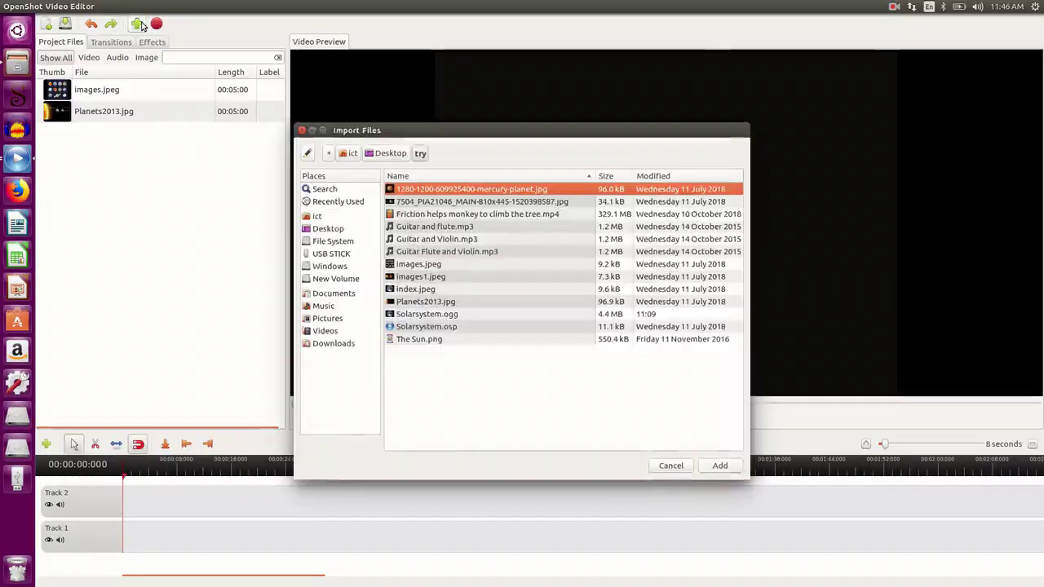
double_click(436, 193)
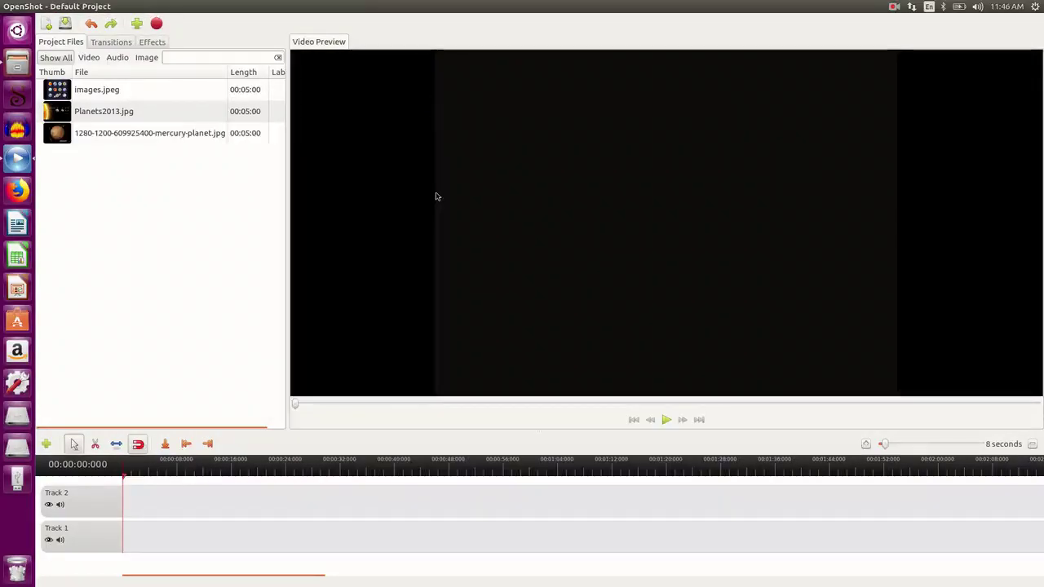
click(137, 24)
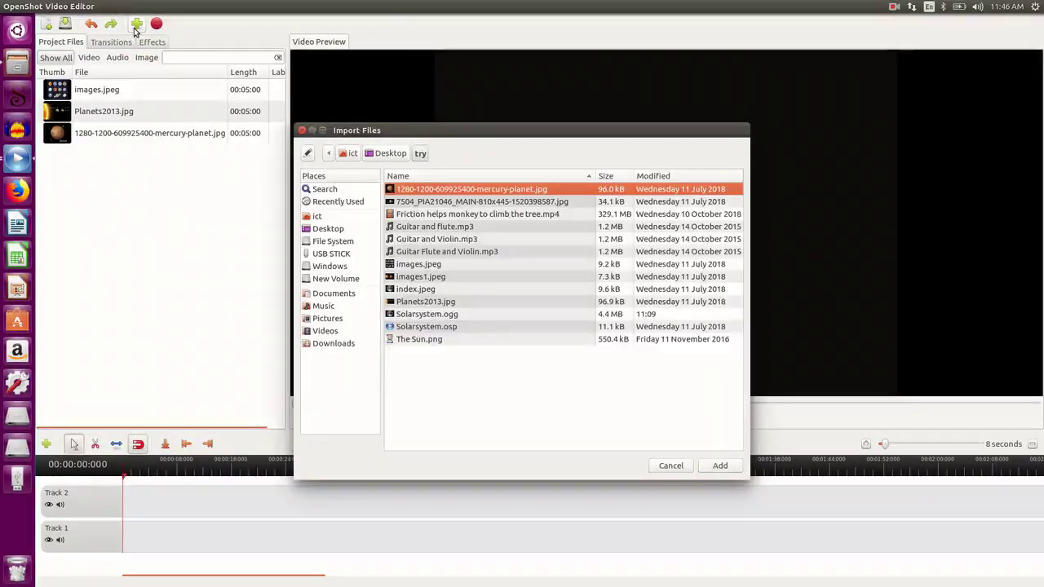
click(454, 324)
key(Up)
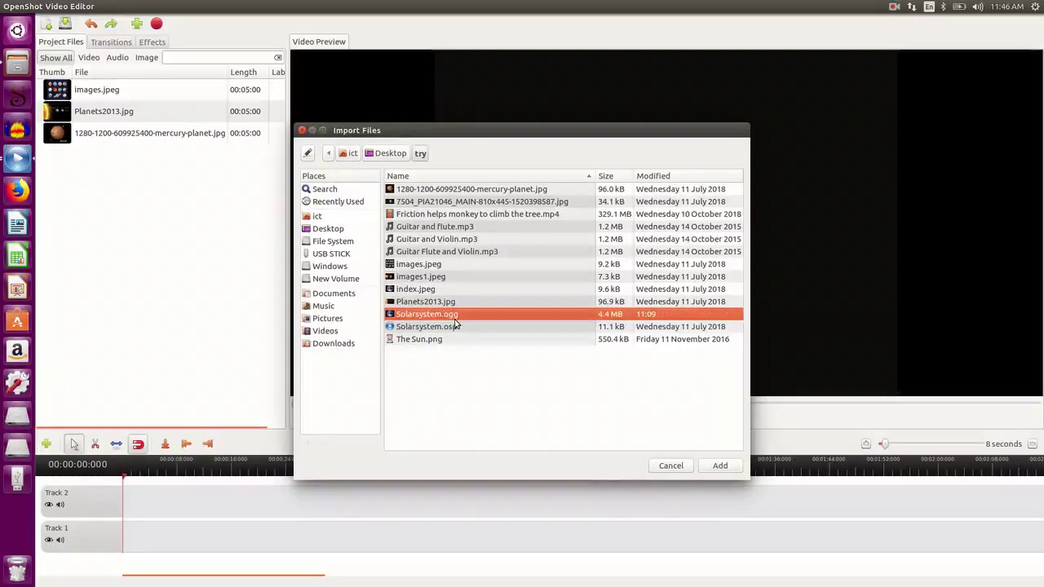
key(Return)
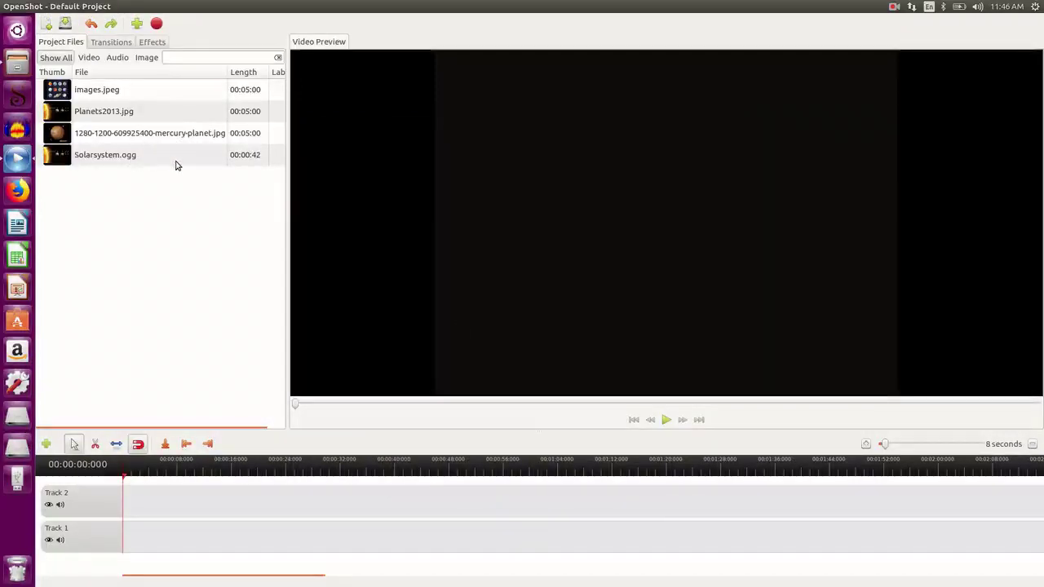
- Import Guitar and flute.mp3 and Guitar Flute and Violin.mp3 into the project
click(136, 23)
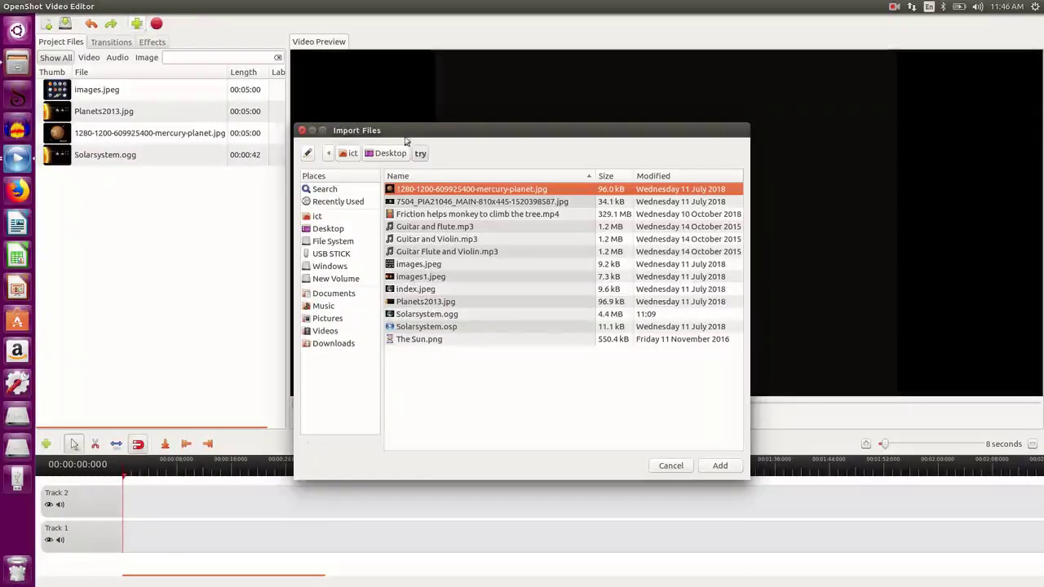
click(489, 227)
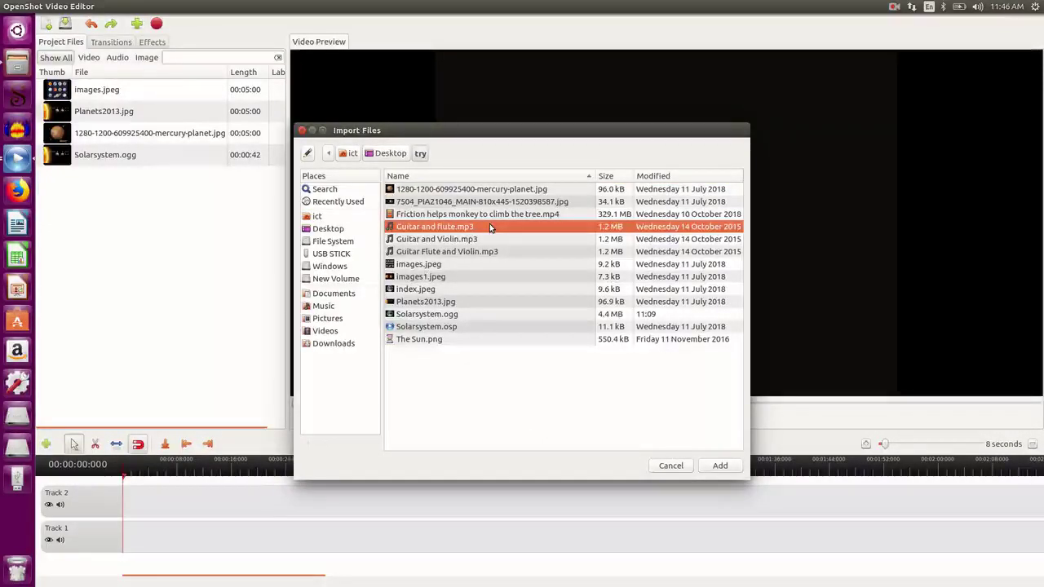
double_click(489, 226)
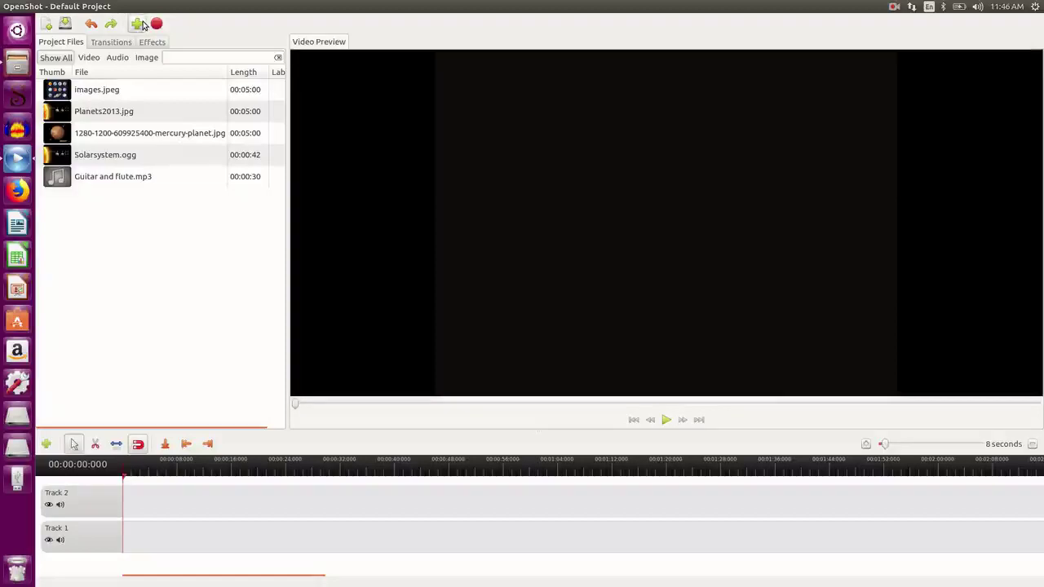
click(143, 25)
click(512, 252)
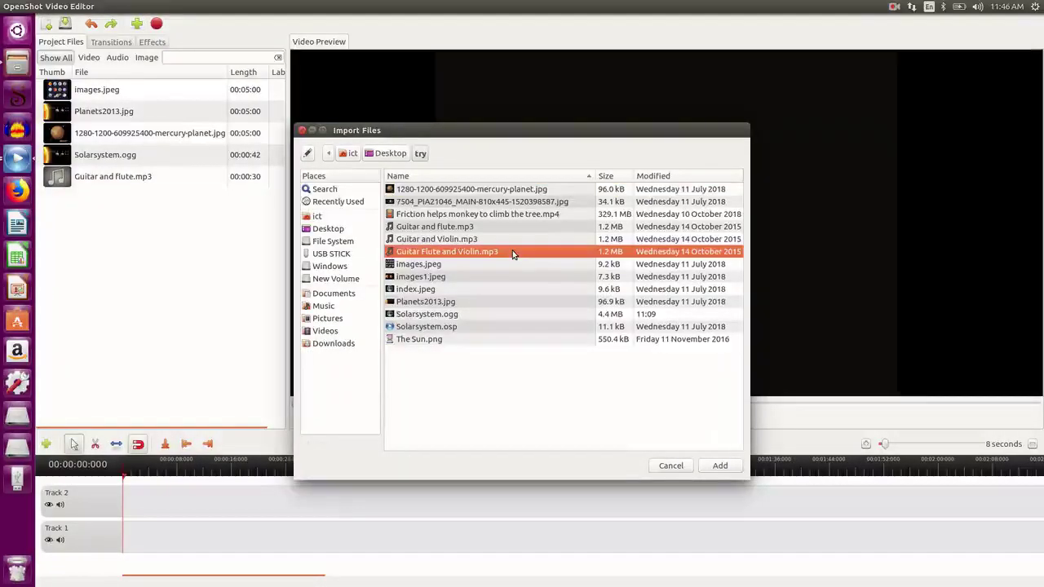
double_click(512, 252)
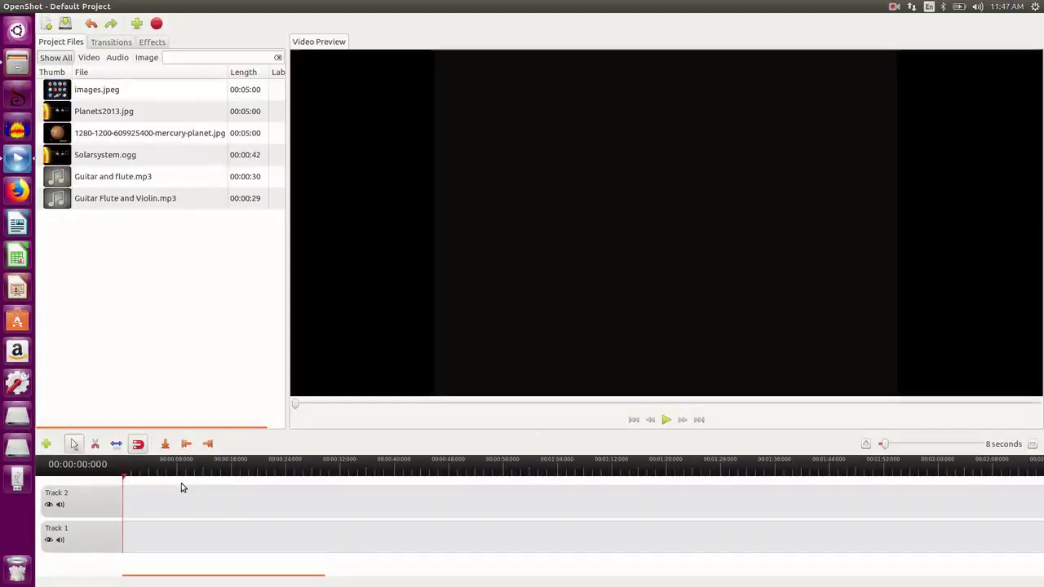
- Place images.jpeg at the start of Track 2, followed by Planets2013.jpg
click(142, 90)
drag(142, 89, 148, 505)
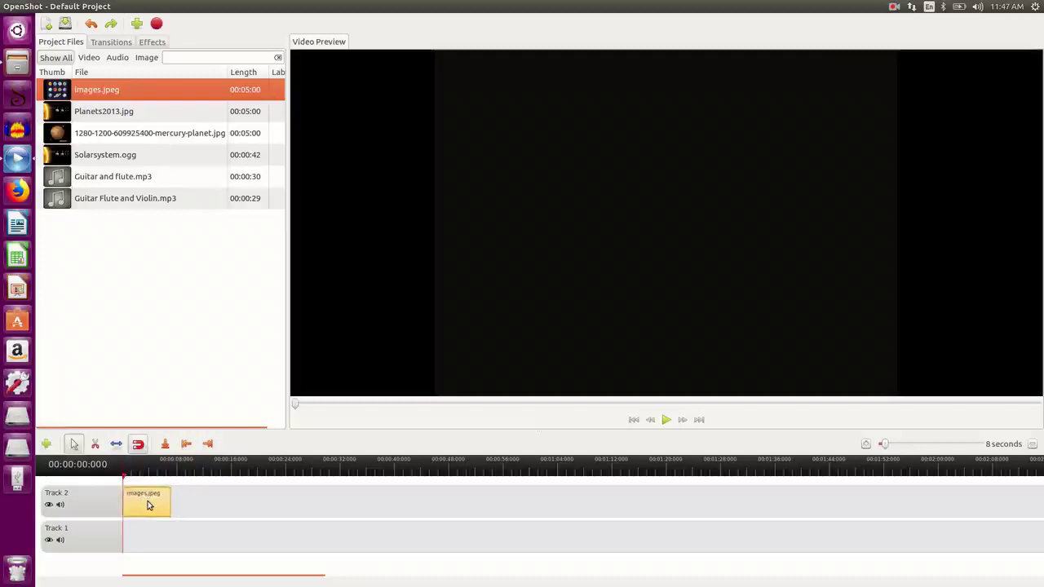
click(136, 111)
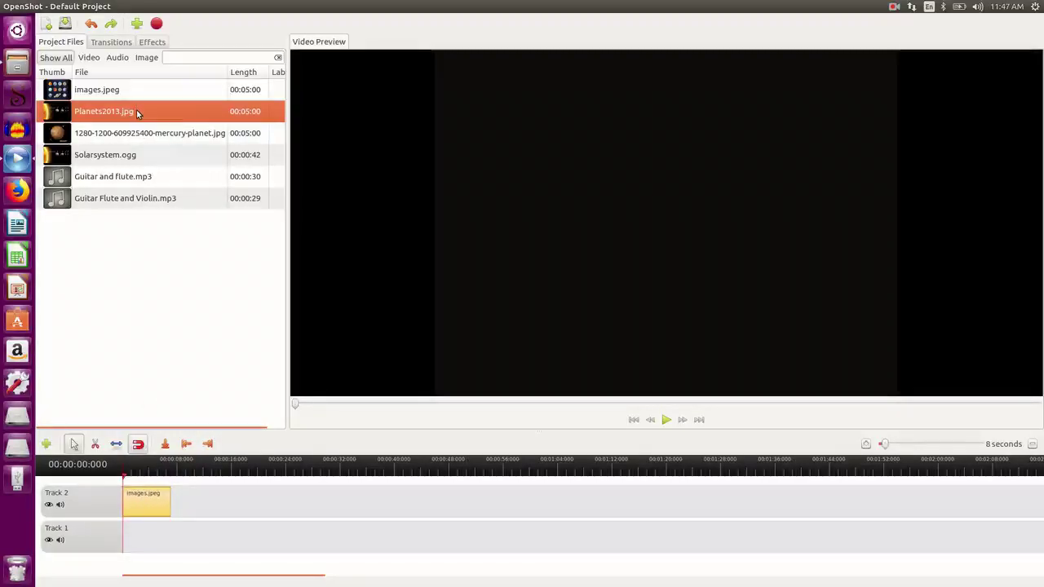
drag(136, 109, 194, 505)
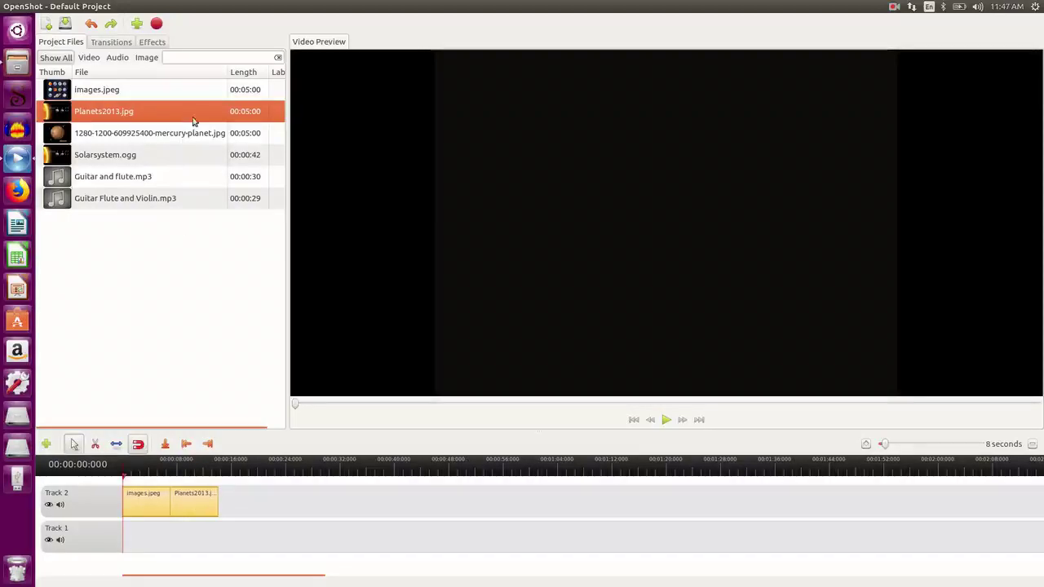
- Add Solarsystem.ogg and then the mercury-planet image to Track 2 after the existing clips
click(171, 160)
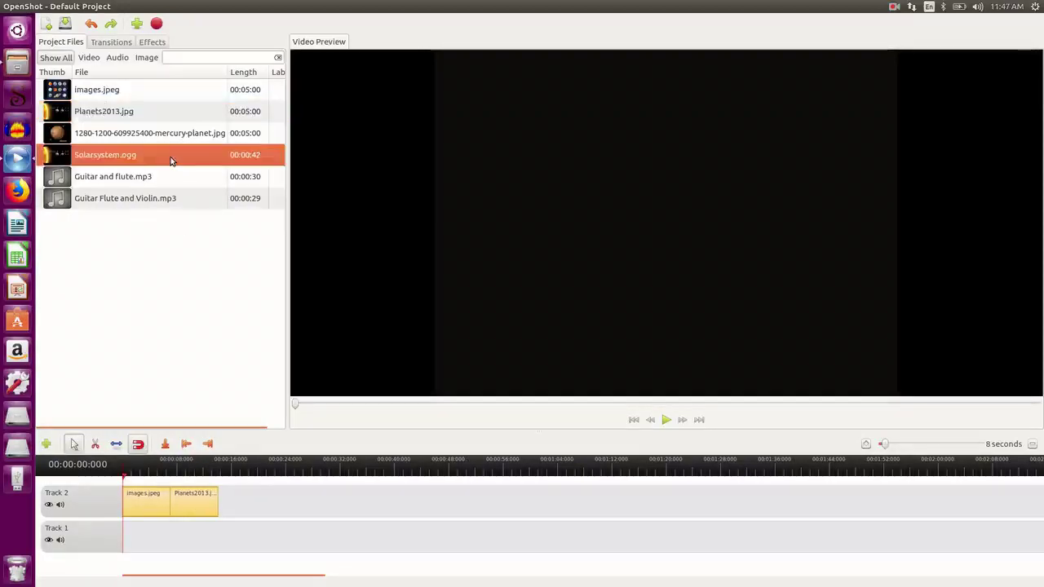
drag(170, 160, 243, 500)
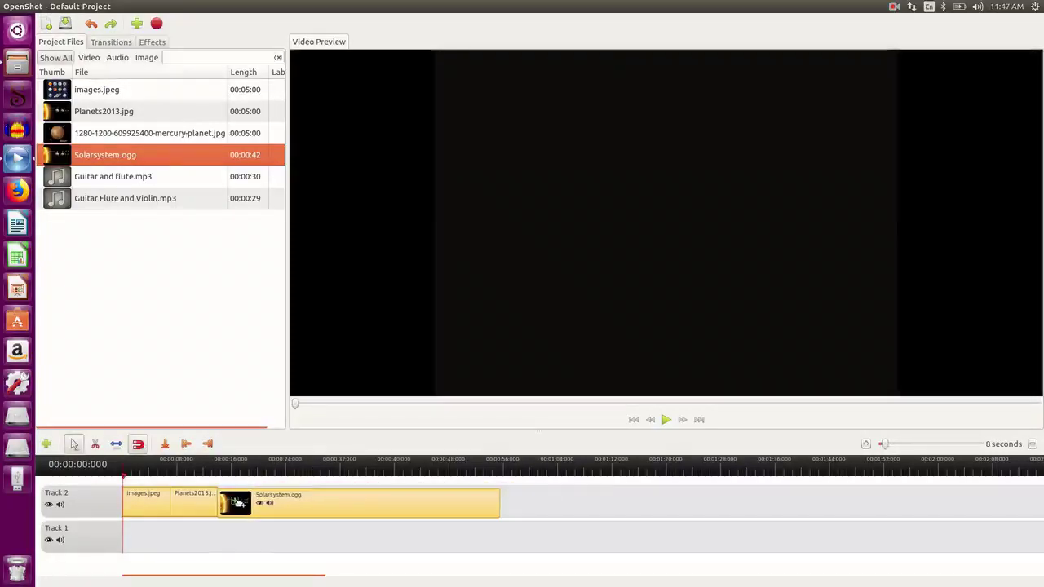
drag(235, 502, 240, 504)
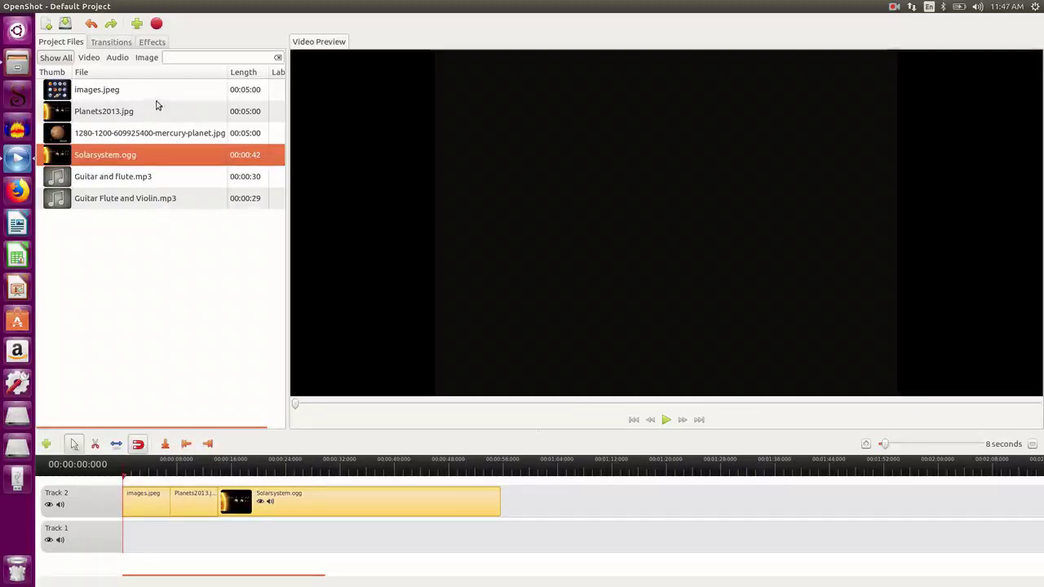
click(154, 133)
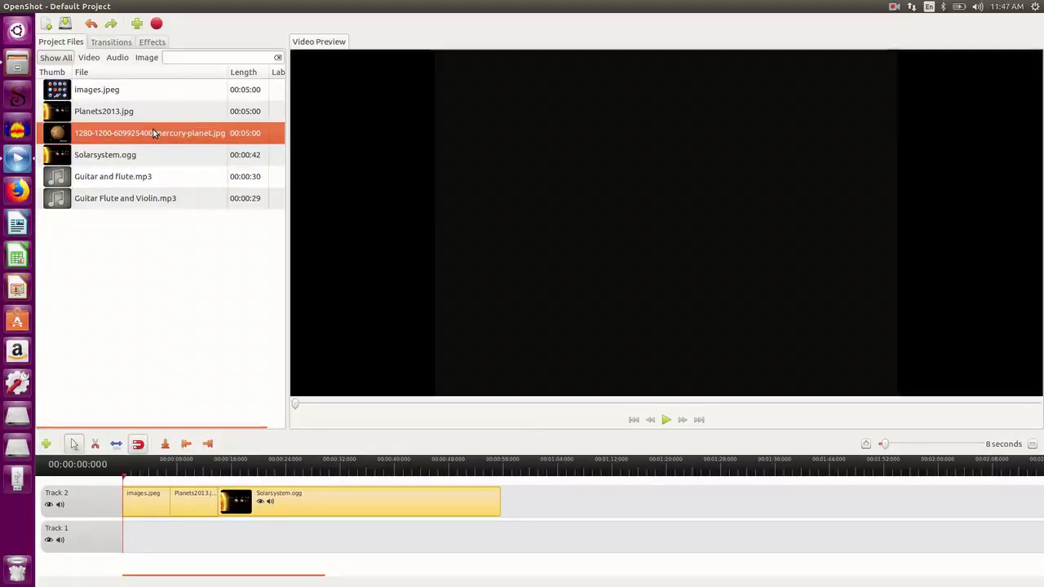
drag(246, 209, 522, 502)
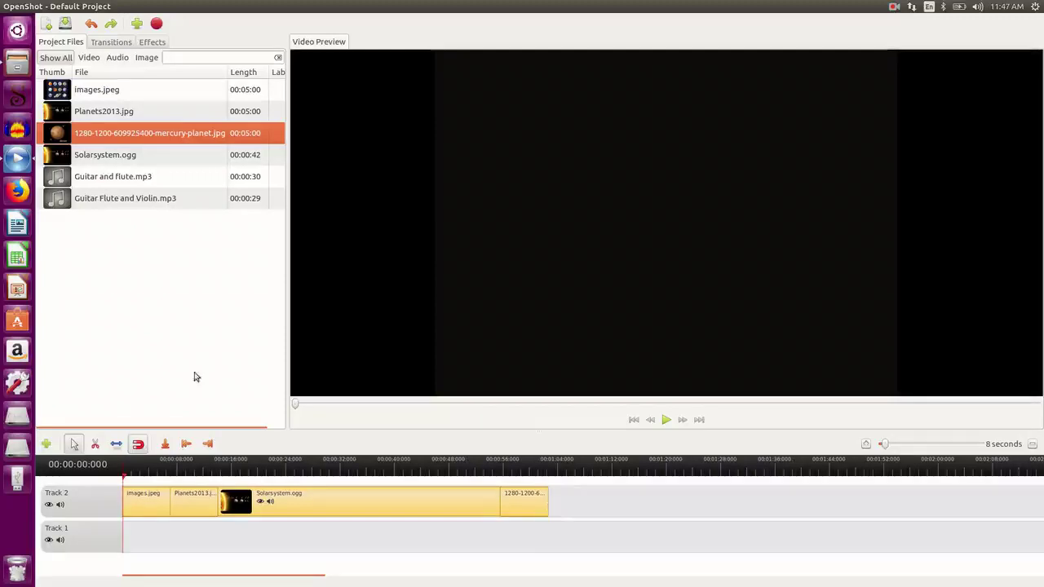
- Put Guitar and flute.mp3 at the start of Track 1, with Guitar Flute and Violin.mp3 right after it
click(132, 184)
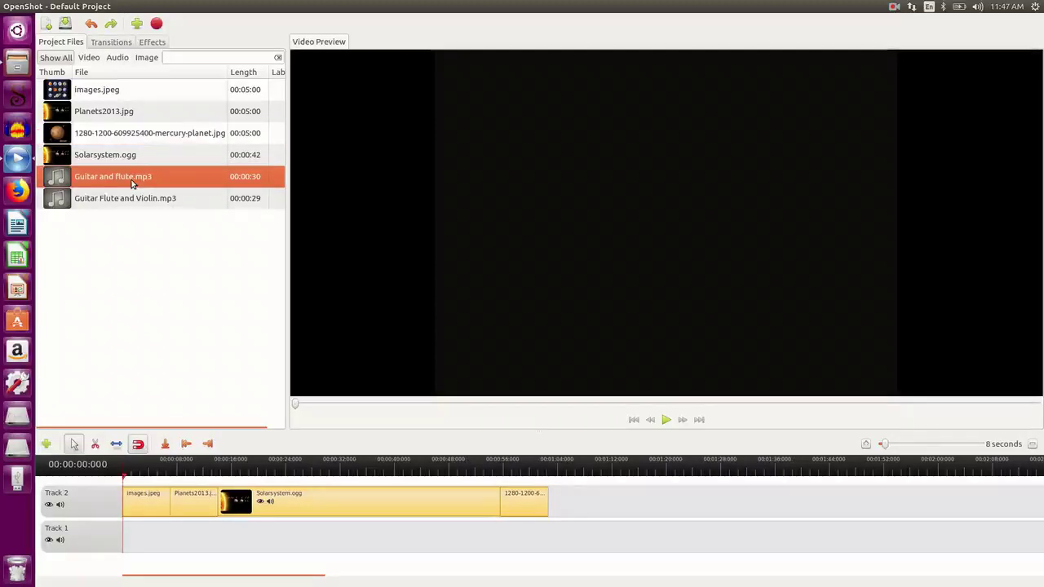
drag(132, 184, 140, 538)
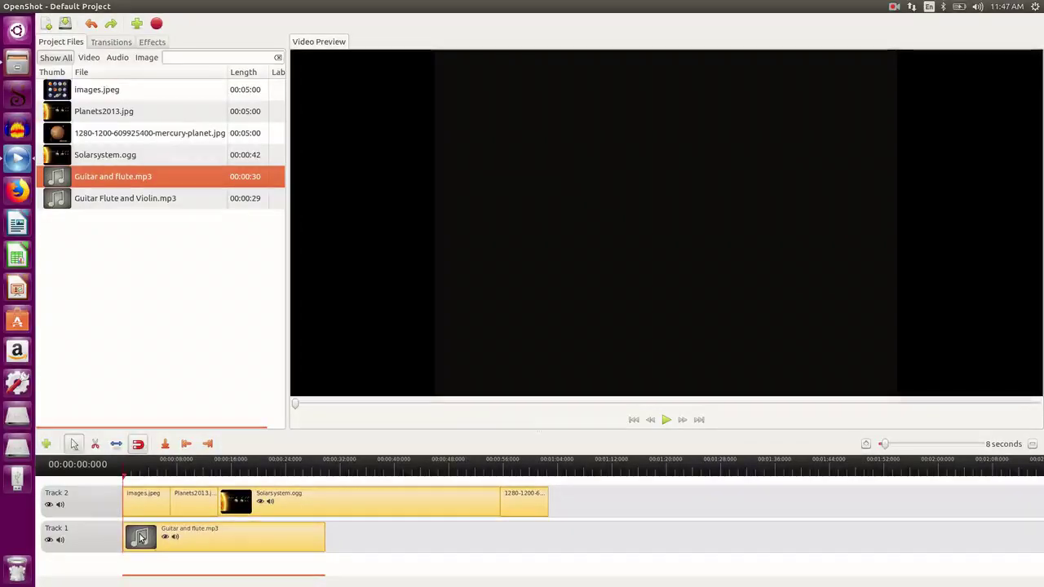
click(151, 202)
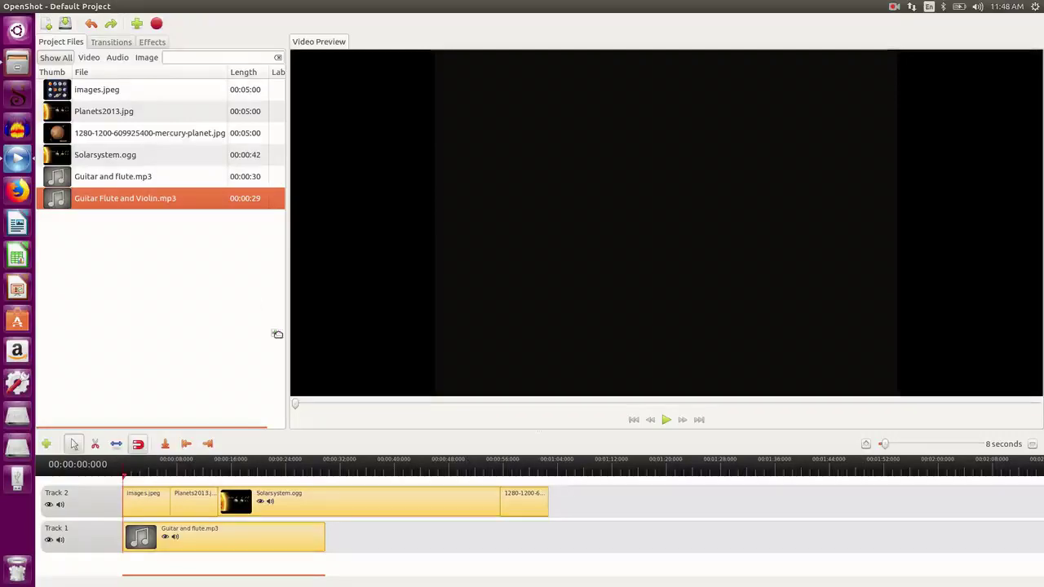
drag(277, 334, 348, 539)
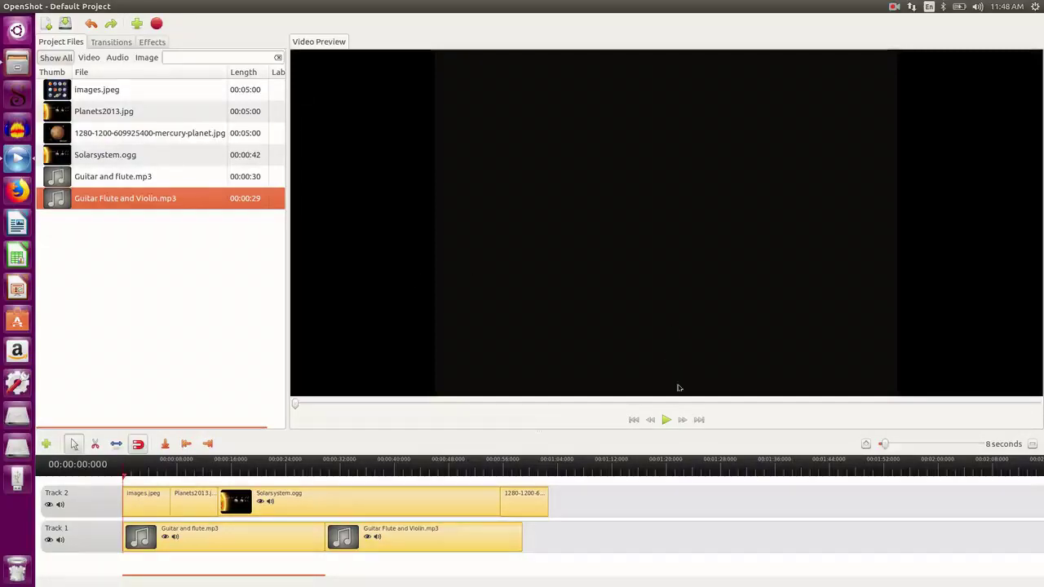
- Preview the assembled video and pause it about 17 seconds in on the solar system clip
click(666, 420)
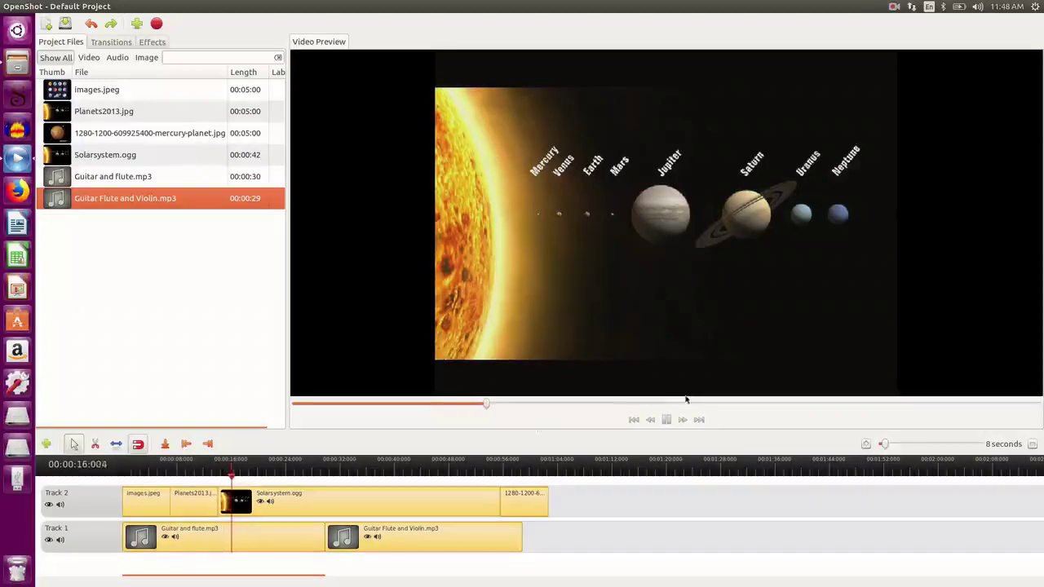
click(666, 421)
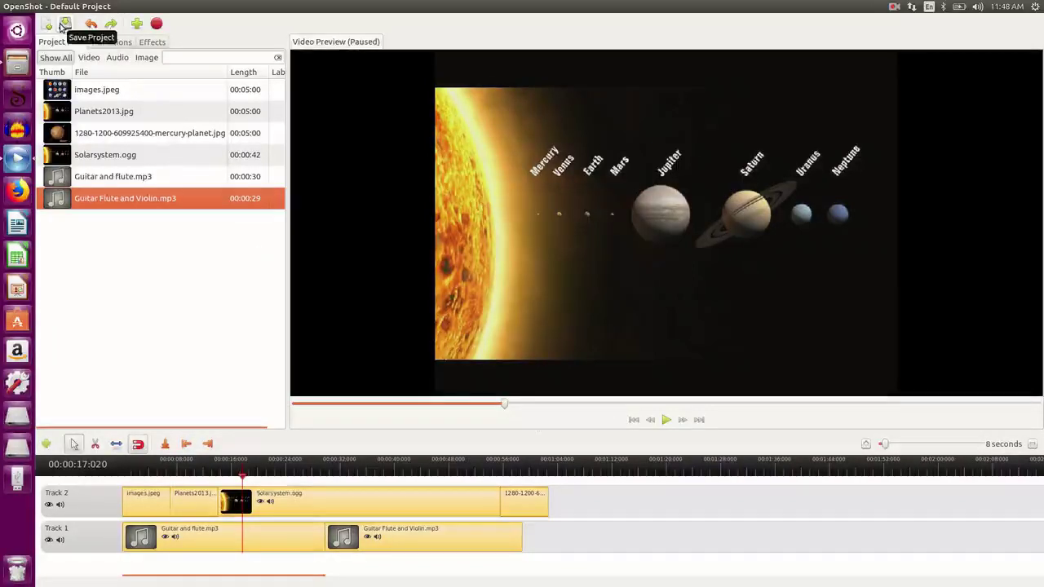
- Save the project on the Desktop under the name 'my project'
click(63, 25)
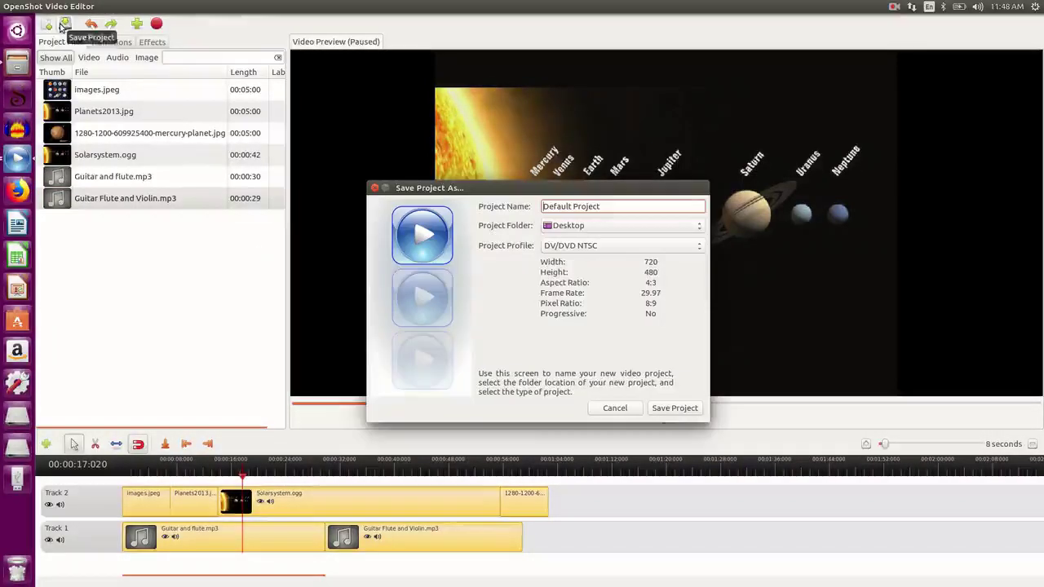
click(543, 206)
text(my pr)
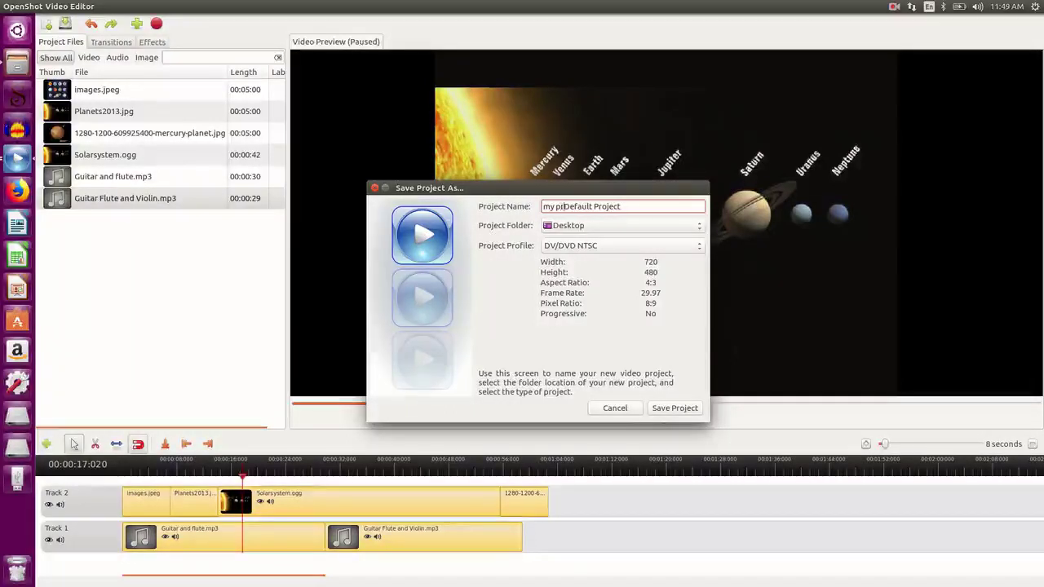
text(oject)
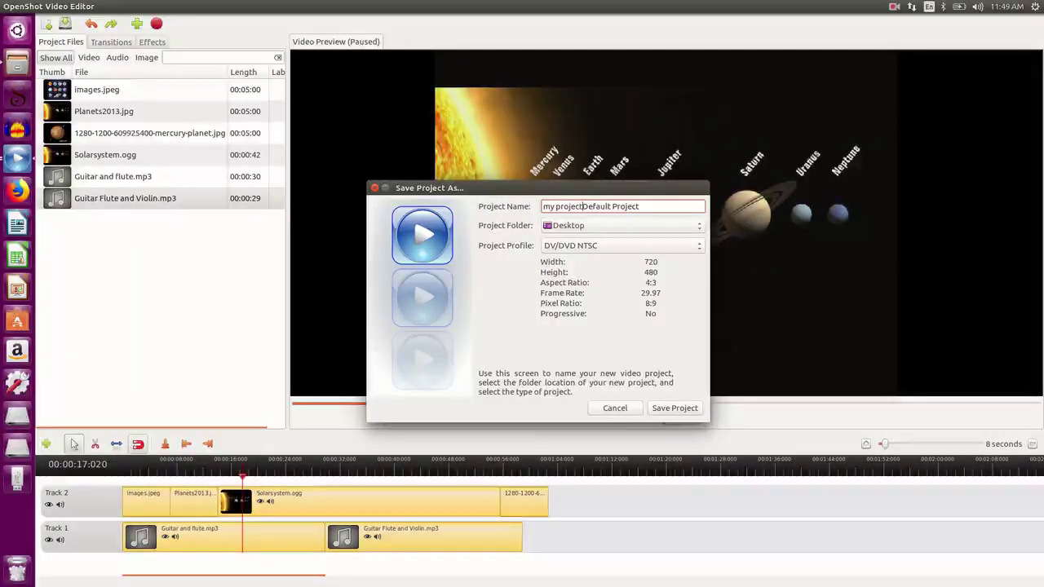
key(Delete)
key(Delete)
key(Delete)
key(Delete)
key(Delete)
key(Delete)
key(Delete)
key(Delete)
key(Delete)
key(Delete)
key(Delete)
key(Delete)
key(Delete)
key(Delete)
key(Delete)
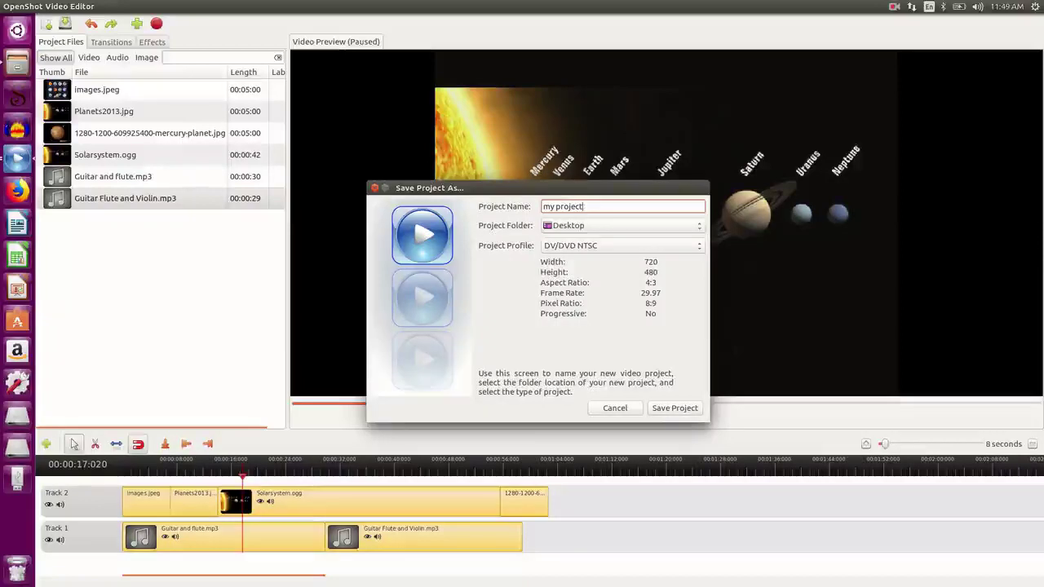
click(662, 411)
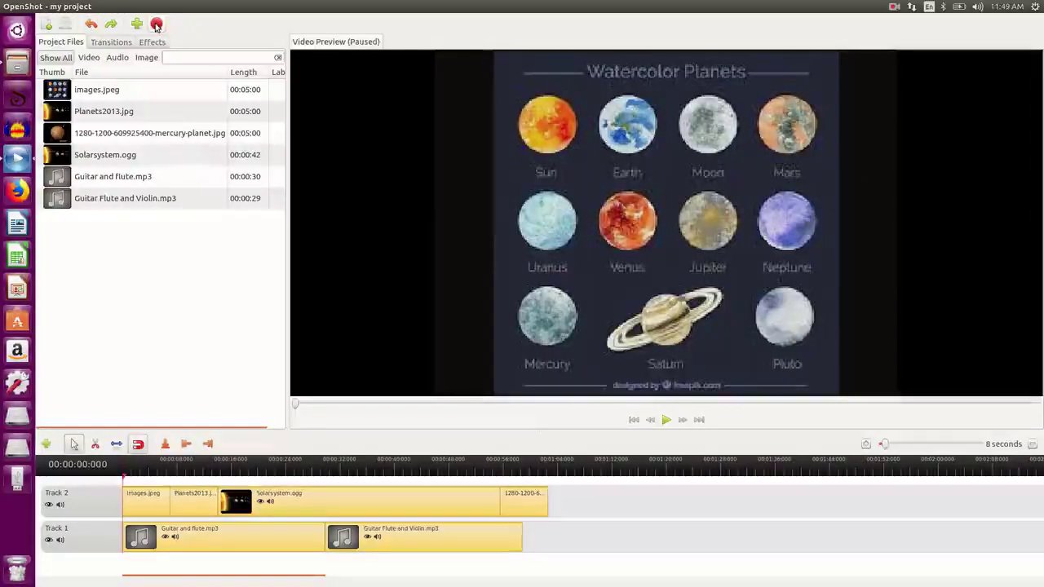
- Export the video to the Desktop as my project.ogg with the All Formats profile (OGG theora/vorbis)
click(157, 25)
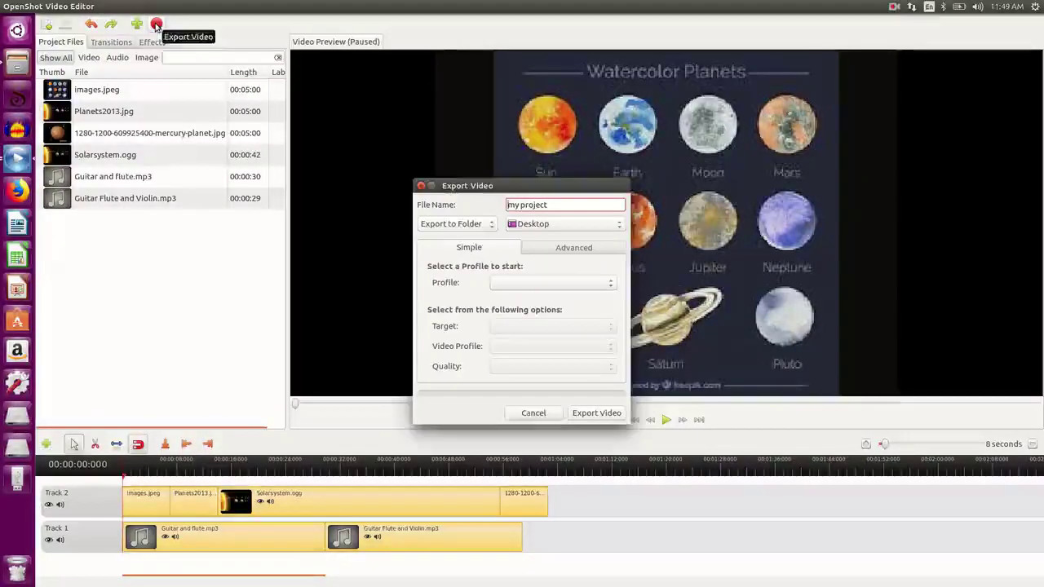
click(612, 285)
click(593, 284)
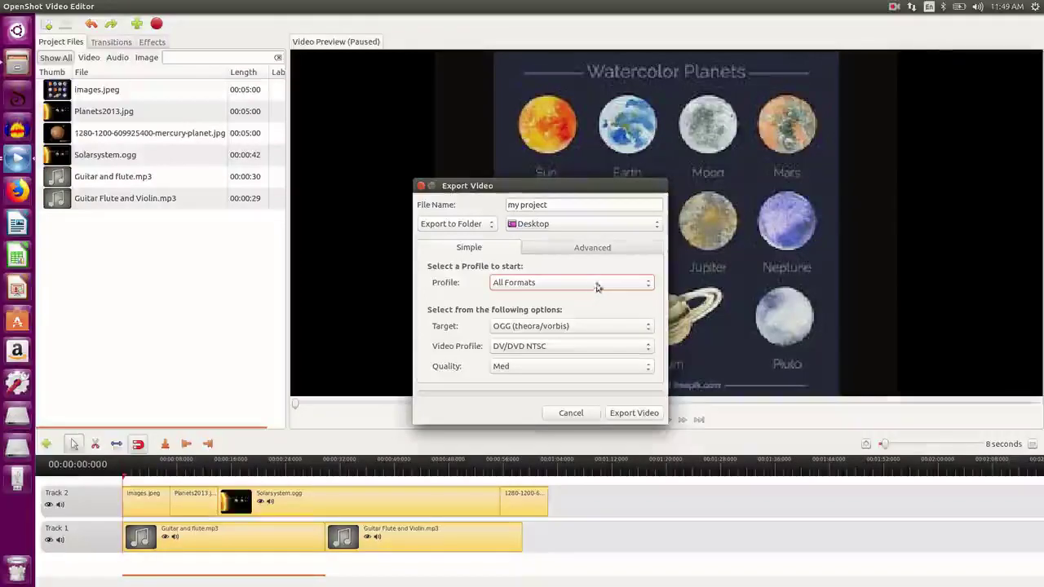
click(638, 418)
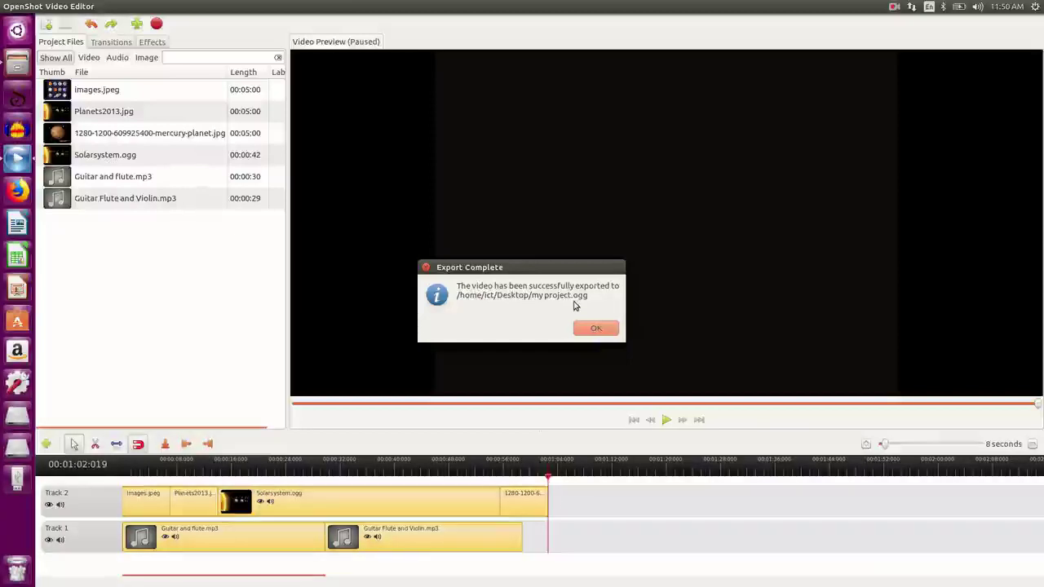
- Dismiss the Export Complete message, quit OpenShot, and open my project.ogg from the desktop
click(600, 329)
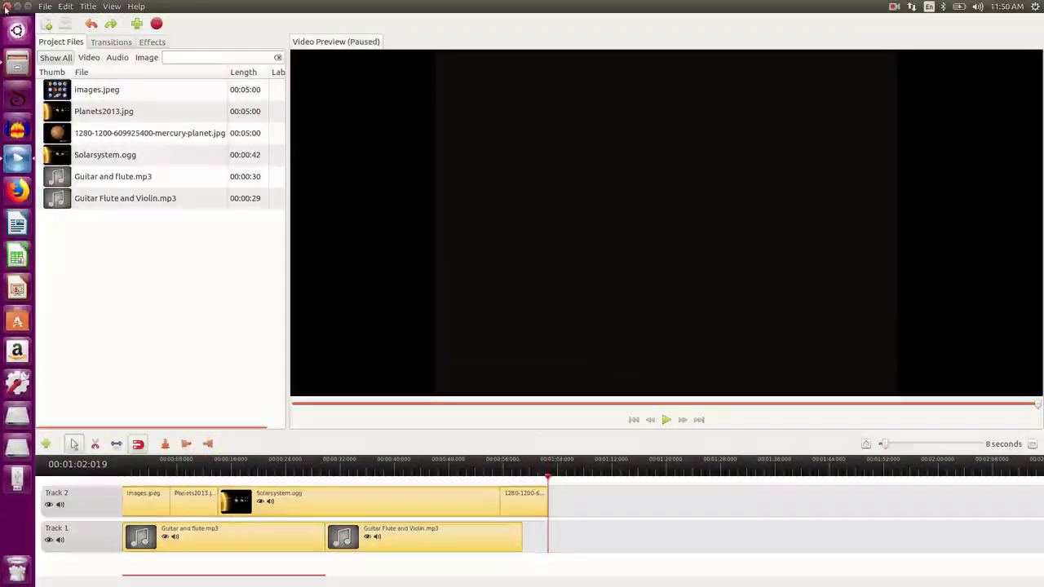
click(7, 7)
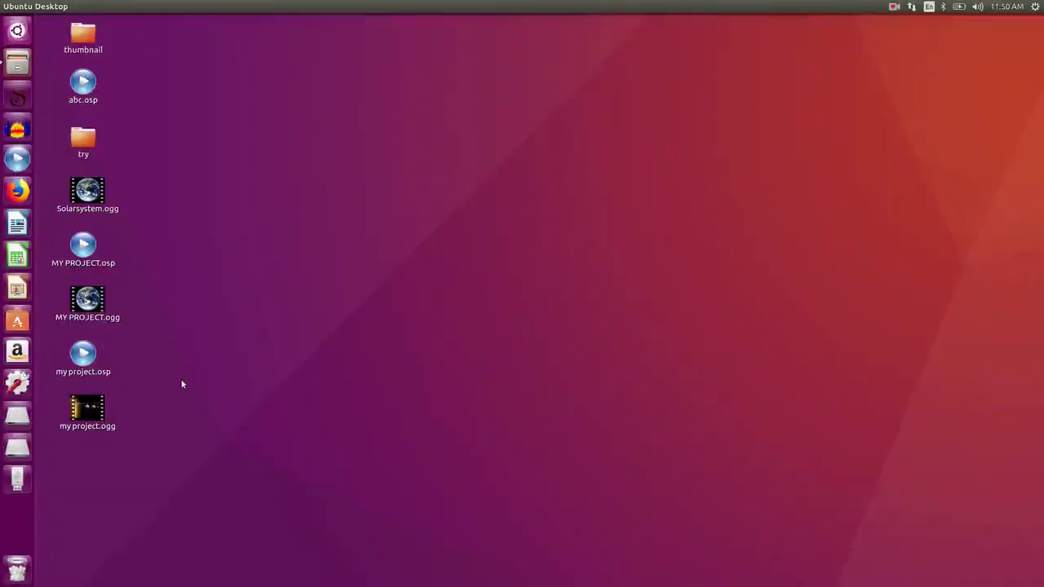
double_click(87, 411)
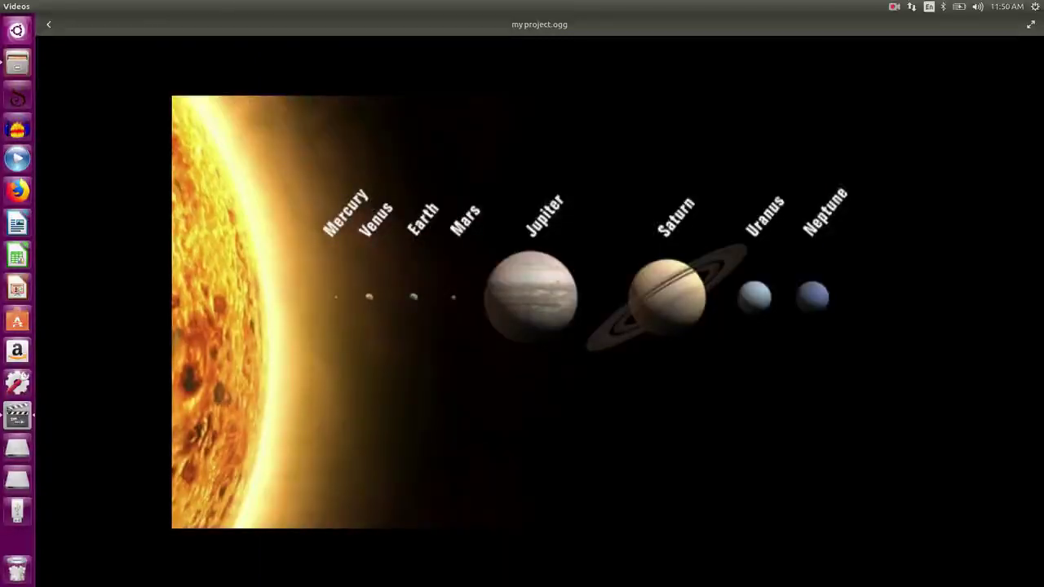
- Watch my project.ogg play full-screen in Videos, showing the player controls
mouse_move(723, 111)
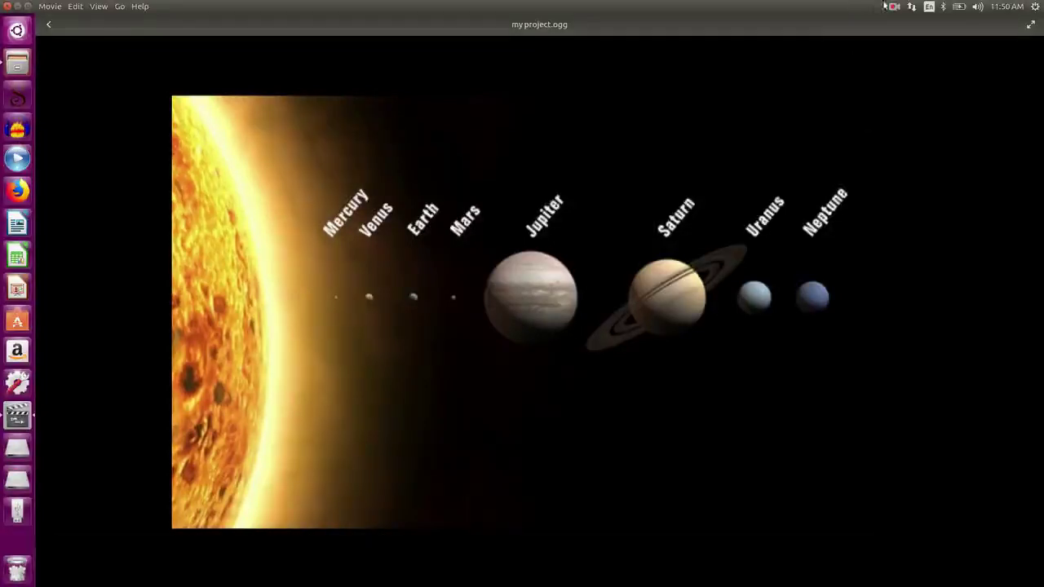